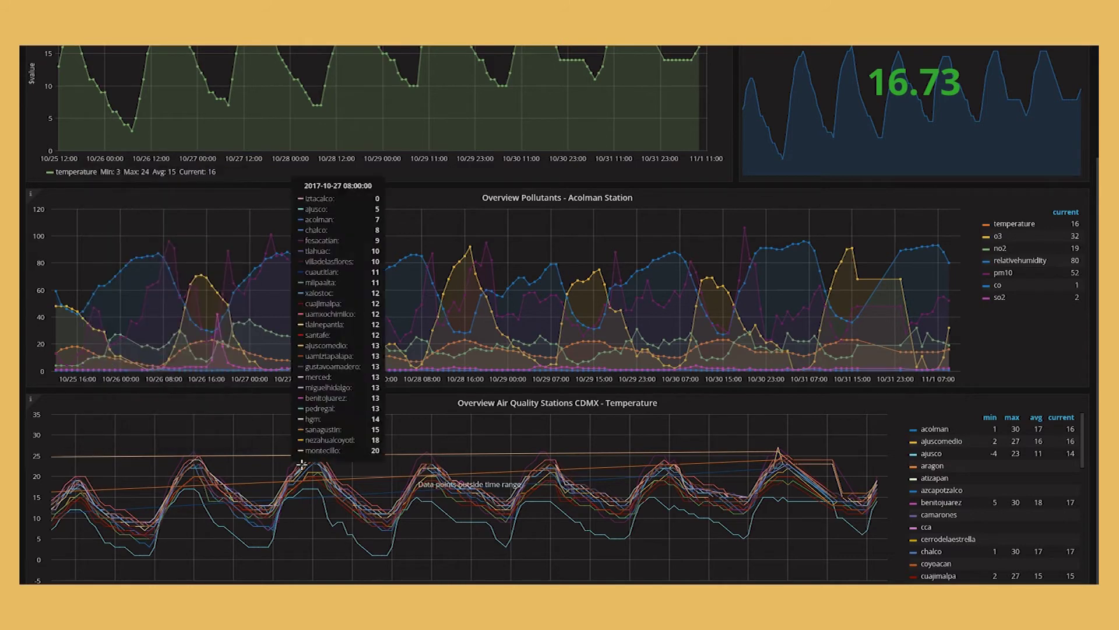
Open the dashboard's templating variables and examine the $station and $value queries, including the etairqualityobserved and etstation tables they use.
{"action": "scroll", "coordinate": [315, 354], "scroll_direction": "up", "scroll_amount": 3}
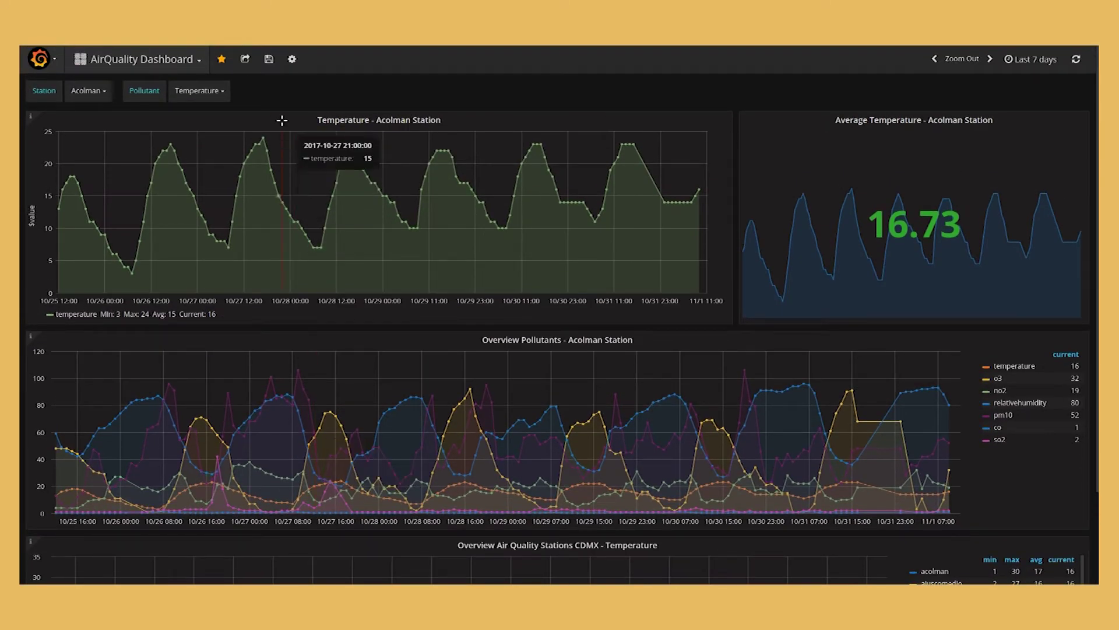
{"action": "left_click", "coordinate": [292, 58]}
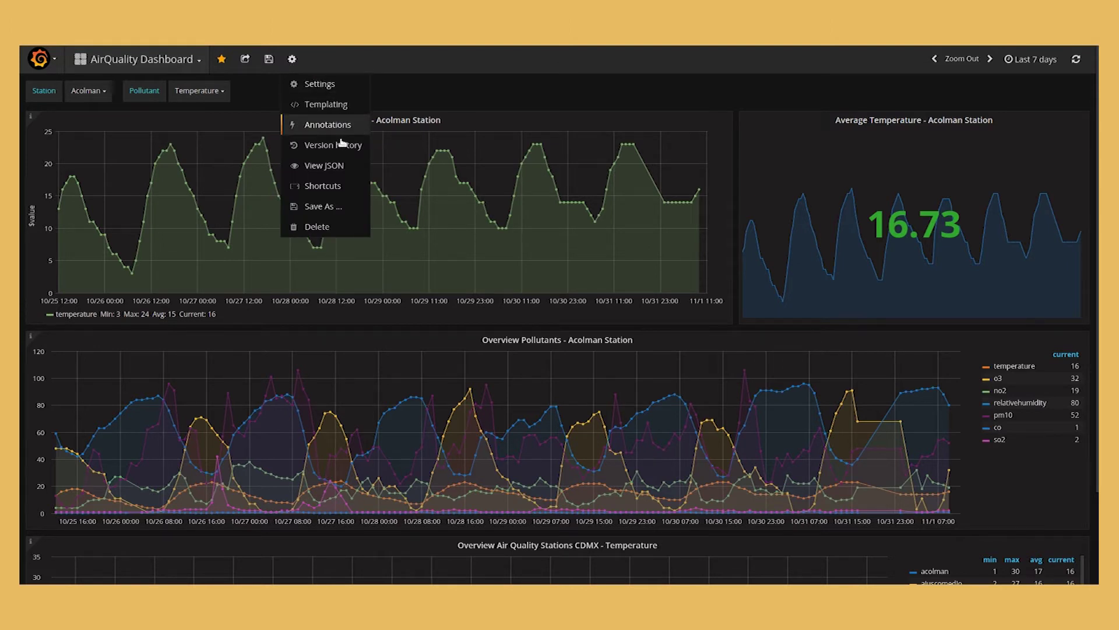
{"action": "left_click", "coordinate": [326, 104]}
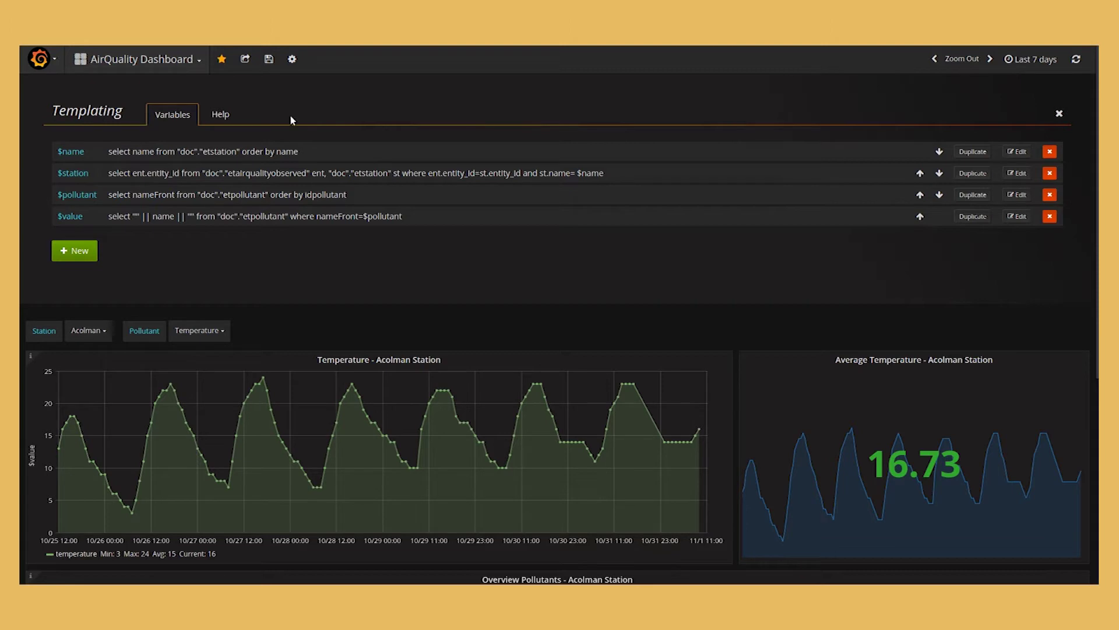
{"action": "double_click", "coordinate": [77, 171]}
{"action": "double_click", "coordinate": [74, 216]}
{"action": "left_click", "coordinate": [74, 217]}
{"action": "double_click", "coordinate": [78, 174]}
{"action": "left_click_drag", "start_coordinate": [109, 173], "coordinate": [222, 172]}
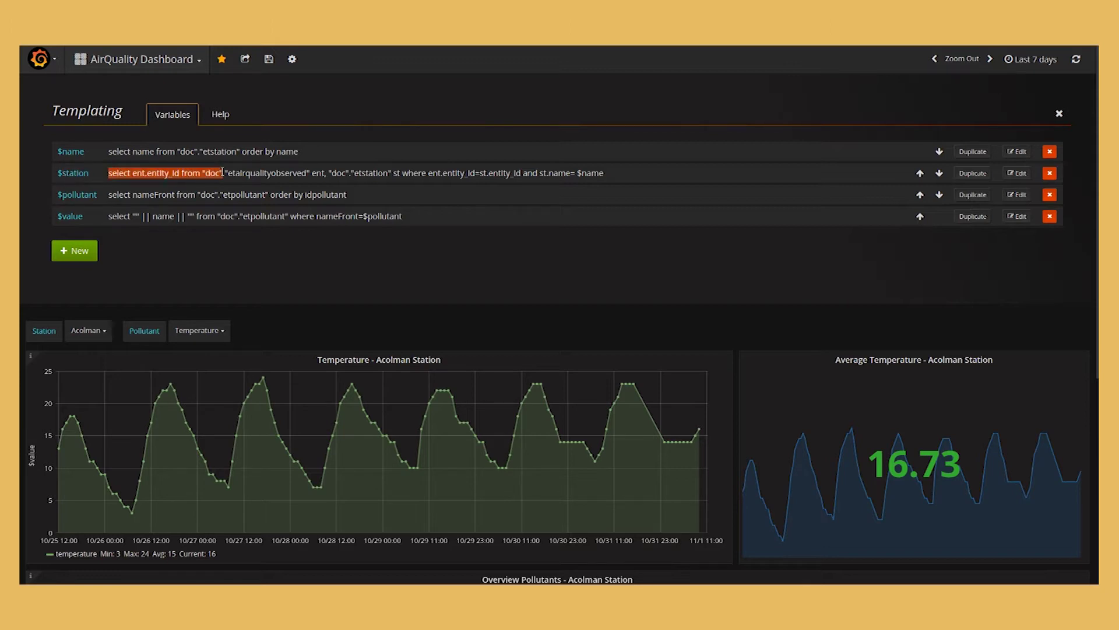
{"action": "double_click", "coordinate": [273, 172]}
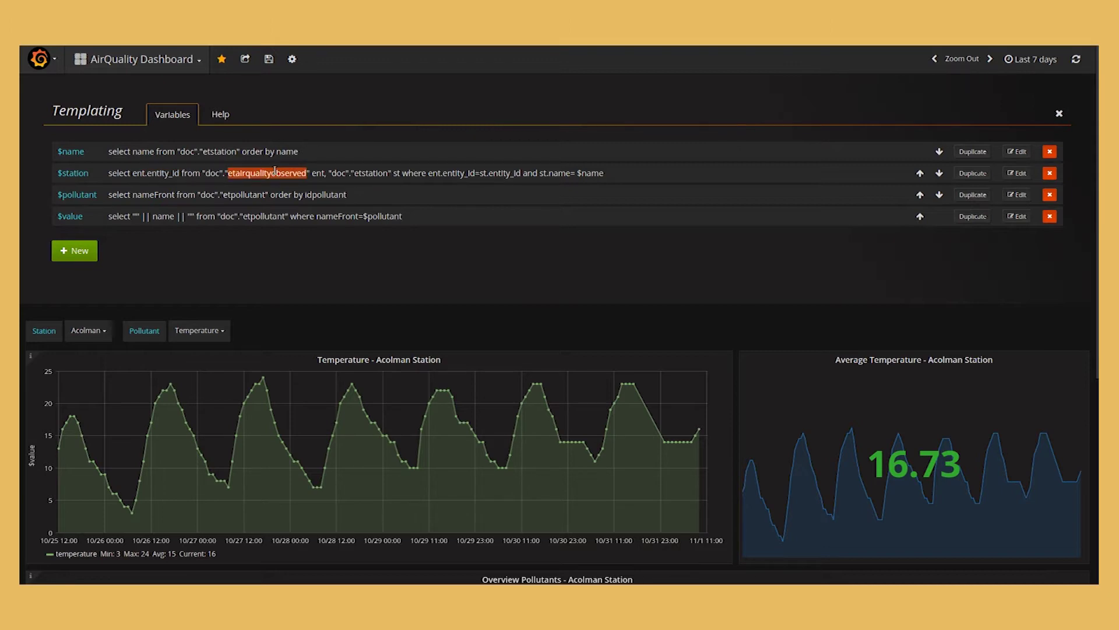
{"action": "double_click", "coordinate": [357, 173]}
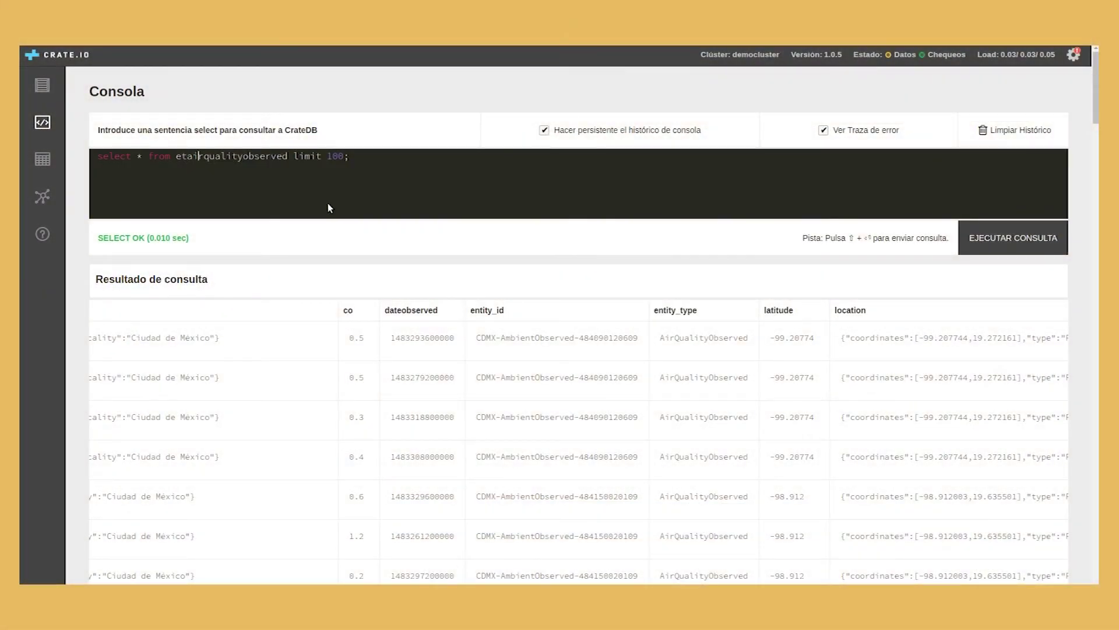
In the CrateDB console, query etstation with a limit of 100 and examine the first row's entity_id and name.
{"action": "key", "text": "Left"}
{"action": "key", "text": "Left"}
{"action": "key", "text": "ctrl+shift+Right"}
{"action": "type", "text": "station"}
{"action": "left_click", "coordinate": [994, 237]}
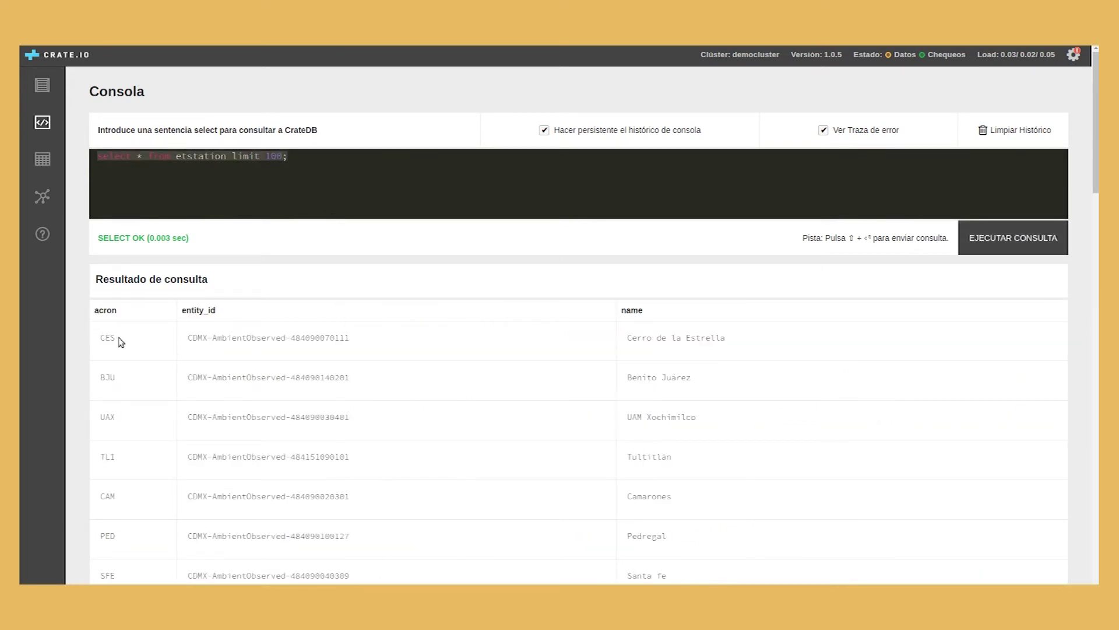
{"action": "triple_click", "coordinate": [244, 340]}
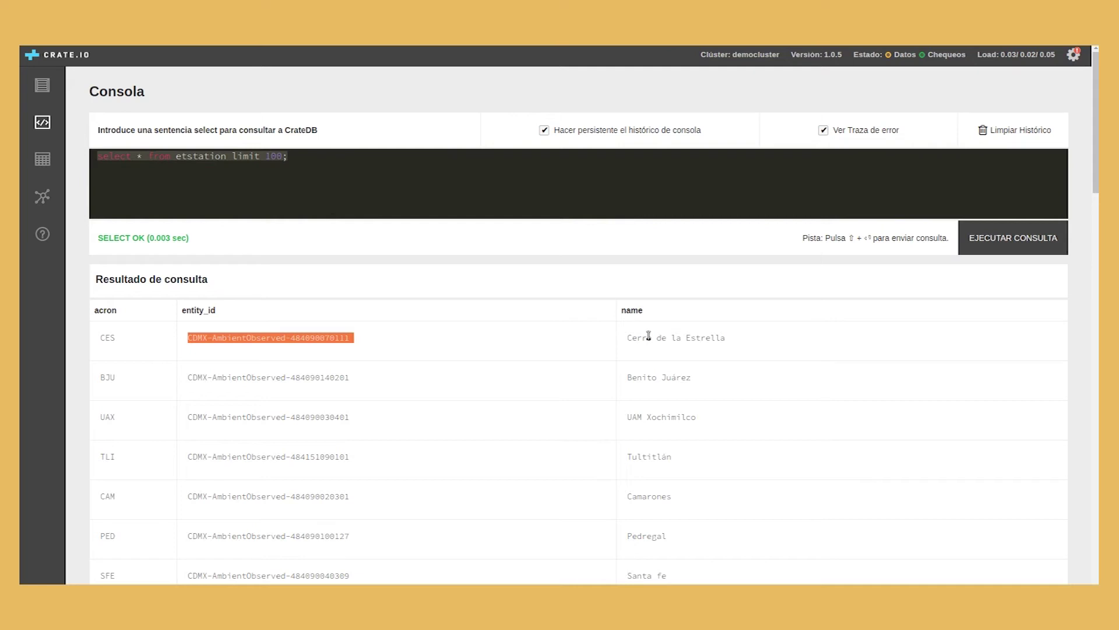
{"action": "triple_click", "coordinate": [648, 337]}
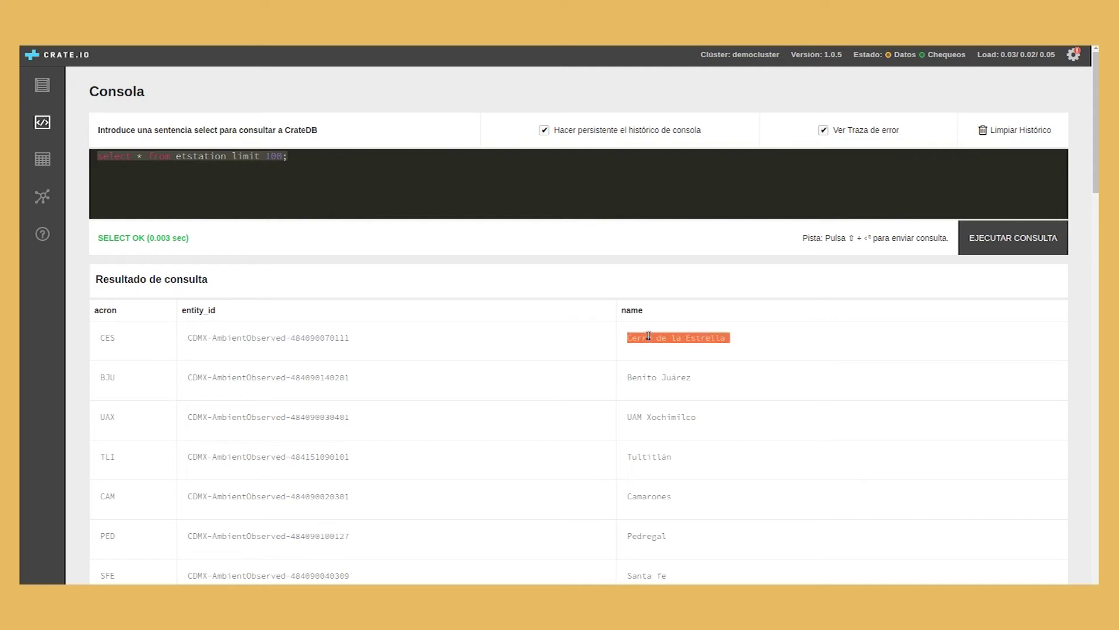
Query the etpollutant table with a limit of 100 and examine its idpollutant and name columns.
{"action": "left_click", "coordinate": [193, 157]}
{"action": "key", "text": "ctrl+shift+Right"}
{"action": "type", "text": "pollutant limi"}
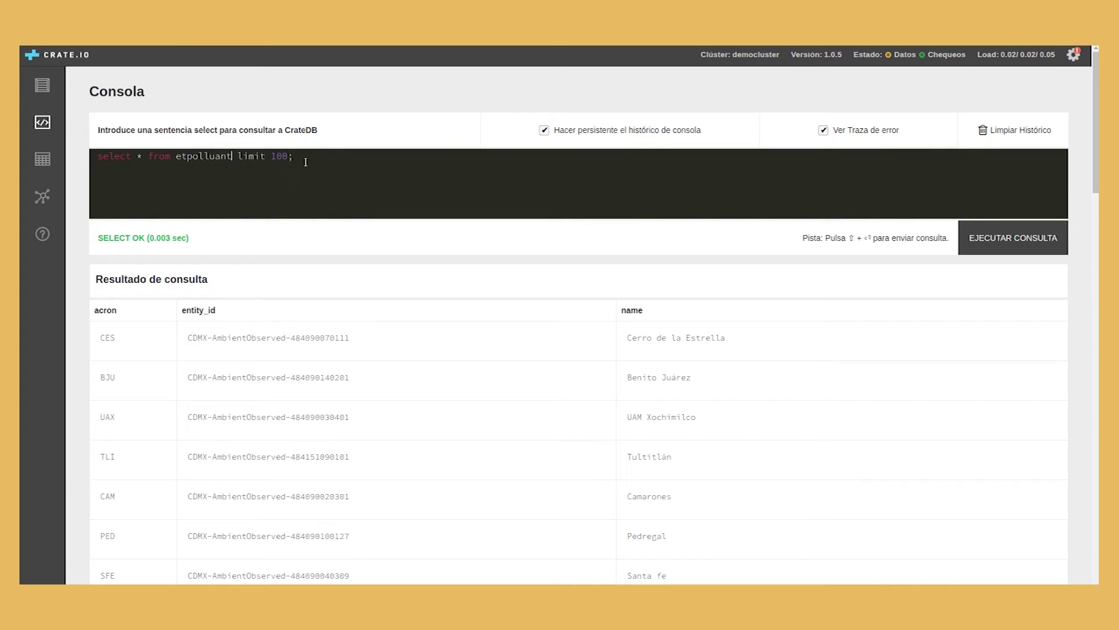
{"action": "type", "text": "t"}
{"action": "left_click", "coordinate": [1013, 237]}
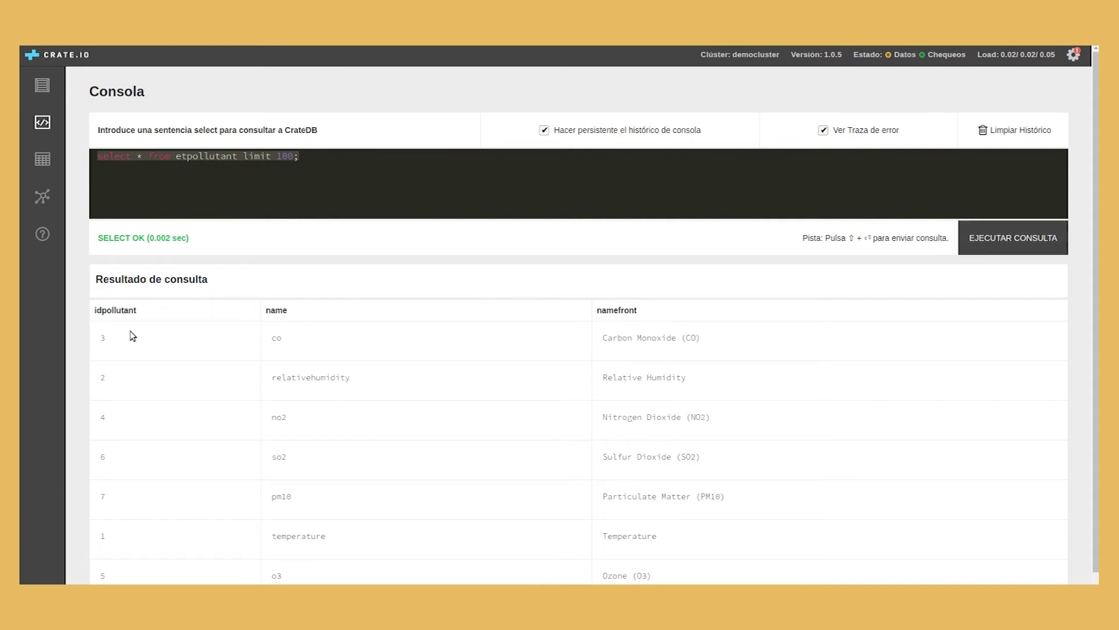
{"action": "scroll", "coordinate": [131, 336], "scroll_direction": "down", "scroll_amount": 1}
{"action": "left_click_drag", "start_coordinate": [116, 508], "coordinate": [96, 324]}
{"action": "left_click", "coordinate": [118, 307]}
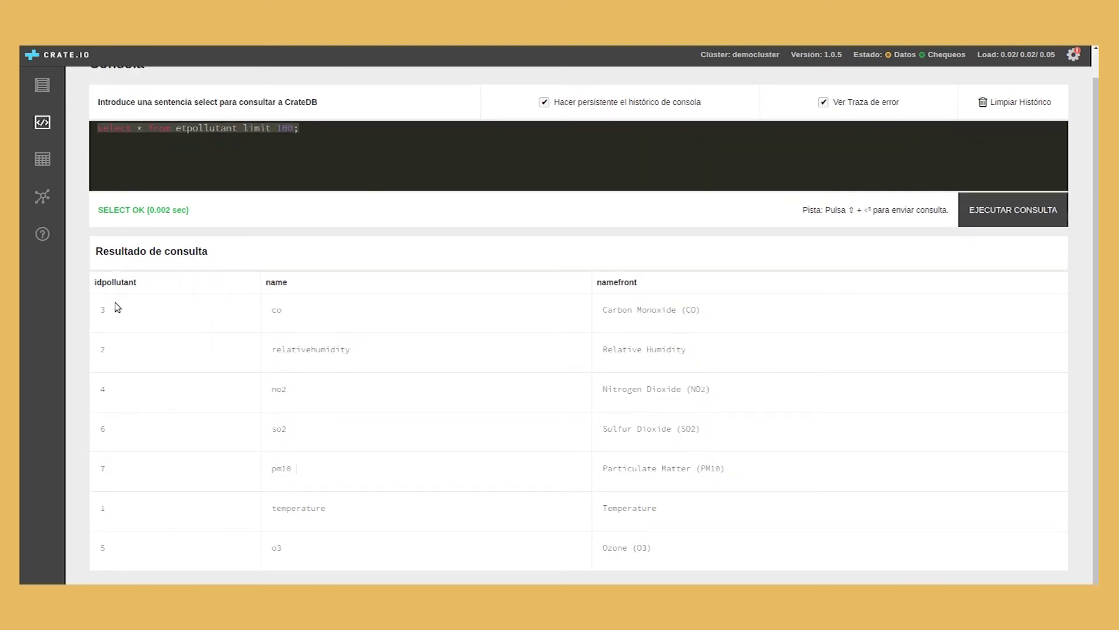
{"action": "double_click", "coordinate": [100, 283]}
{"action": "double_click", "coordinate": [277, 283]}
{"action": "scroll", "coordinate": [476, 349], "scroll_direction": "up", "scroll_amount": 1}
{"action": "left_click", "coordinate": [297, 209]}
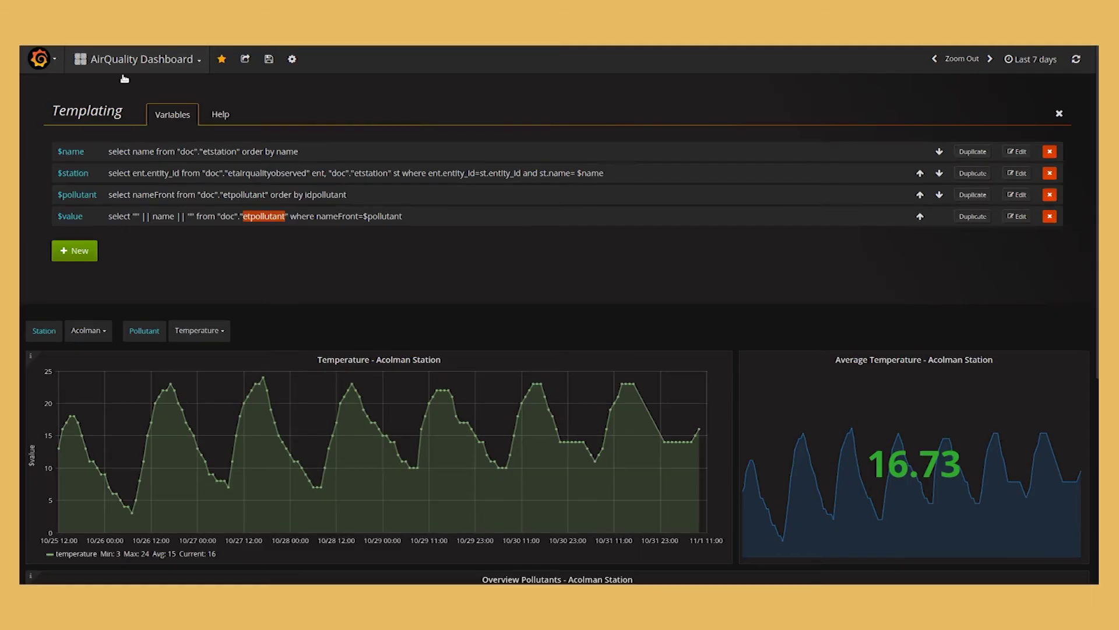
Switch back to the Grafana dashboard, review the full $station variable query and close the templating settings.
{"action": "triple_click", "coordinate": [149, 174]}
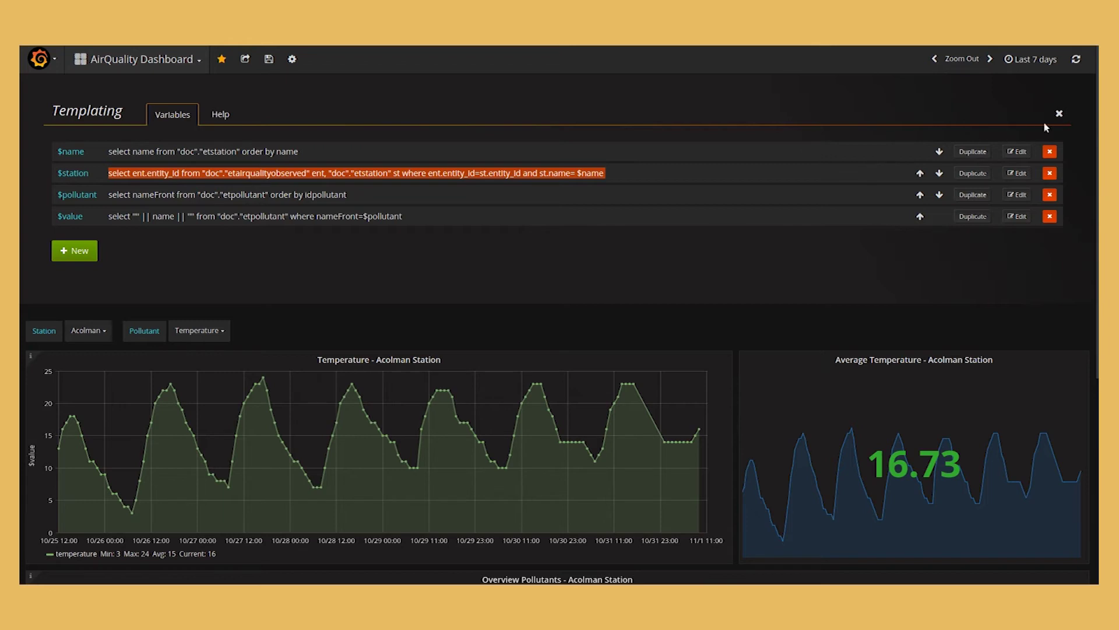
{"action": "left_click", "coordinate": [1059, 114]}
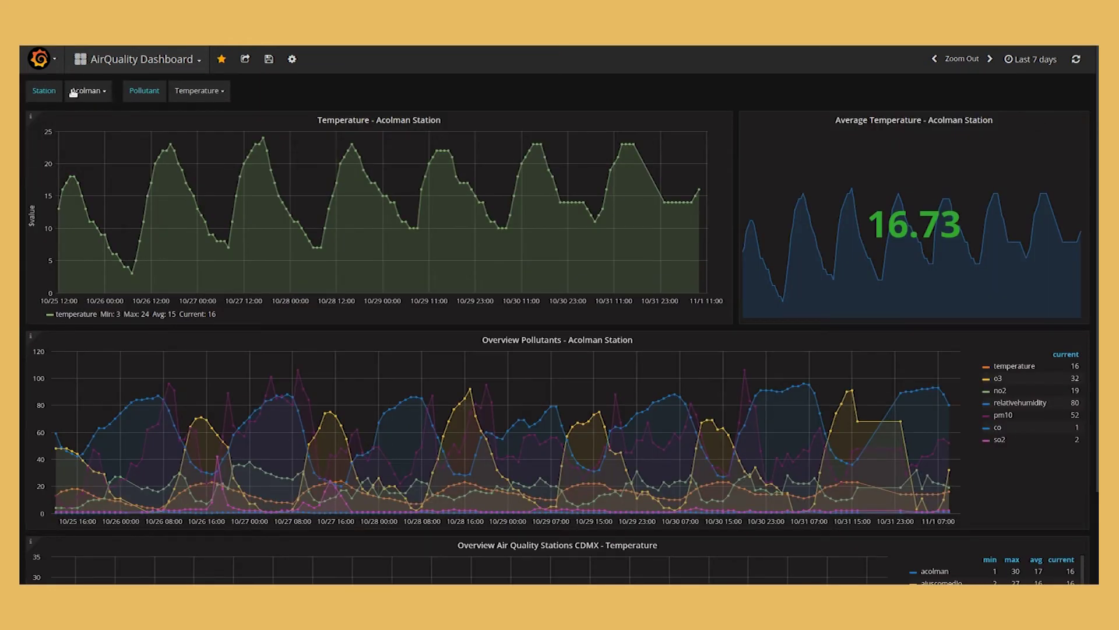
Review the available Station and Pollutant options, keeping Acolman and Temperature selected.
{"action": "left_click", "coordinate": [97, 93]}
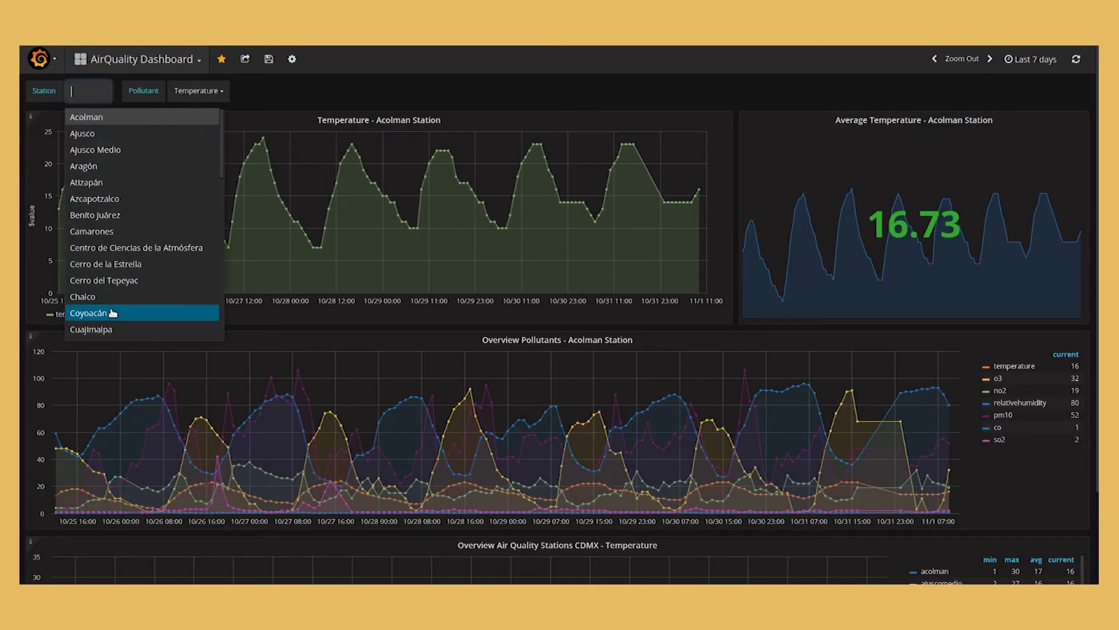
{"action": "left_click", "coordinate": [215, 90]}
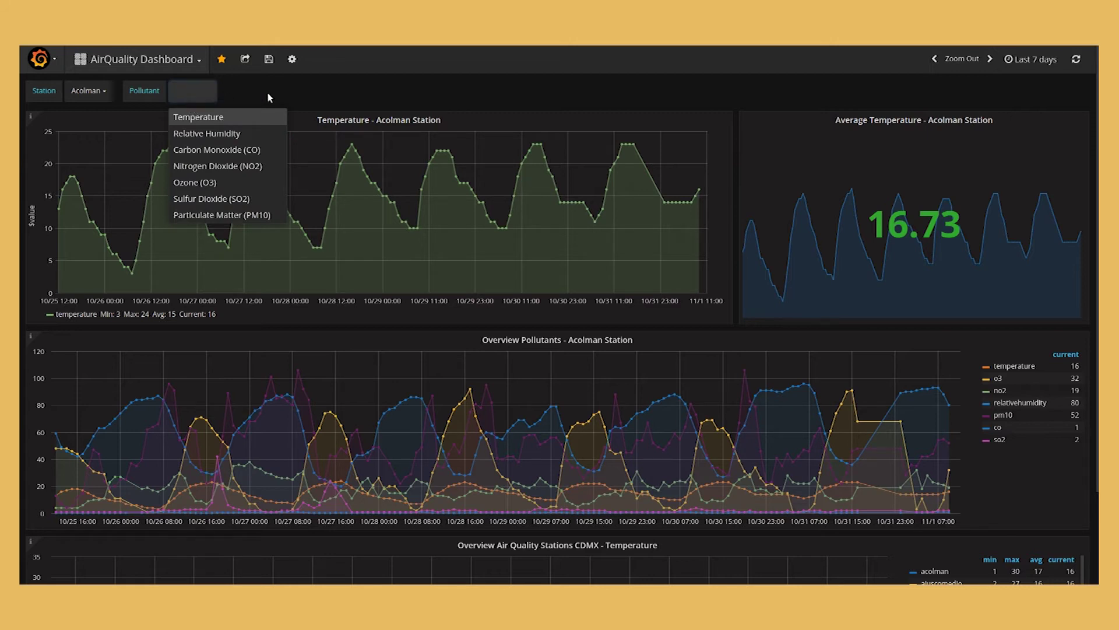
{"action": "key", "text": "Return"}
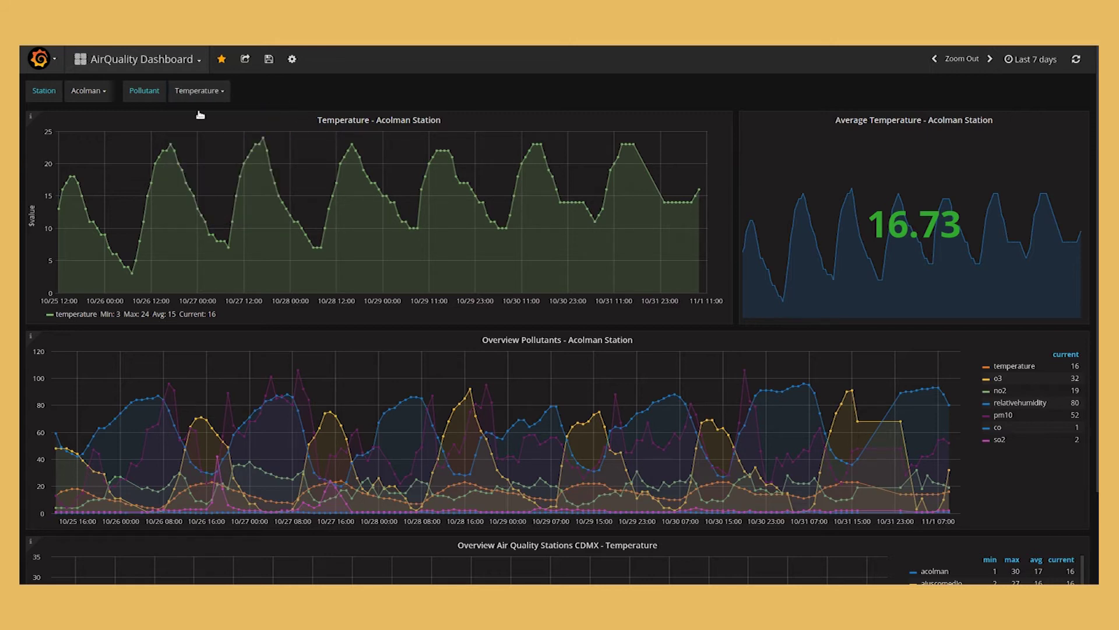
Open the Temperature - Acolman Station graph for editing and examine the $value and $station variables in its metrics query.
{"action": "left_click", "coordinate": [392, 122]}
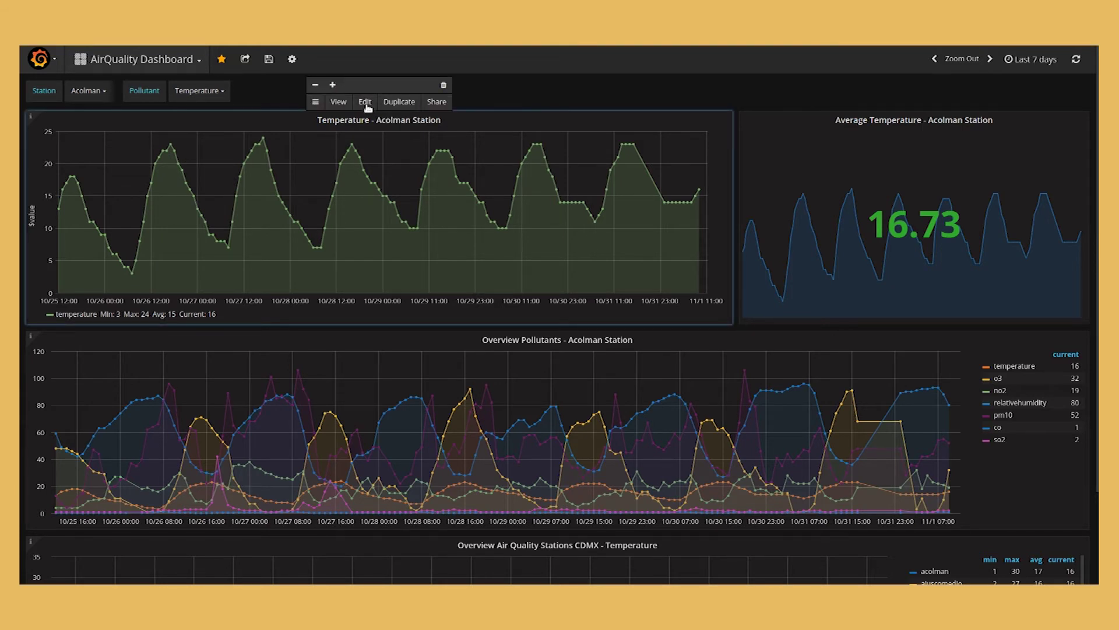
{"action": "left_click", "coordinate": [365, 102]}
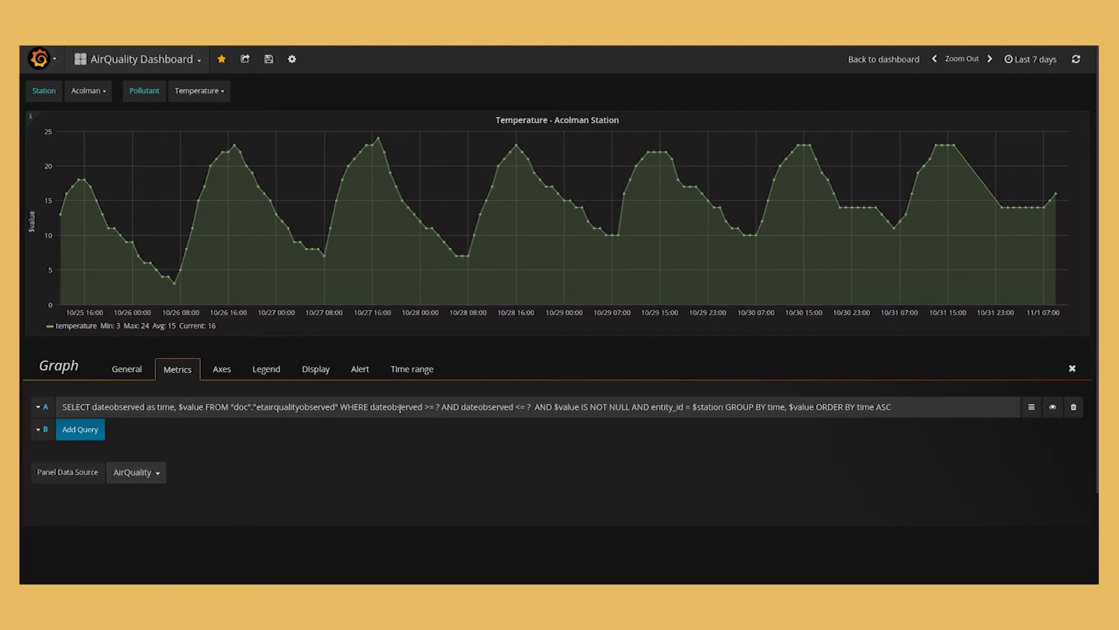
{"action": "double_click", "coordinate": [567, 406]}
{"action": "left_click", "coordinate": [580, 407]}
{"action": "left_click_drag", "start_coordinate": [582, 407], "coordinate": [555, 407]}
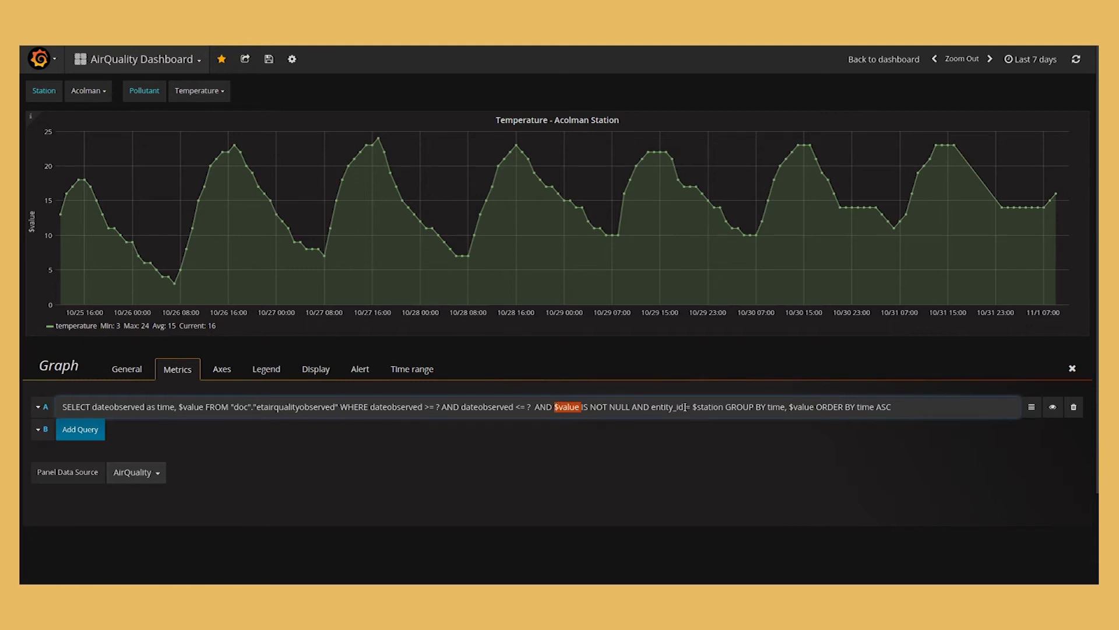
{"action": "left_click_drag", "start_coordinate": [692, 407], "coordinate": [725, 407]}
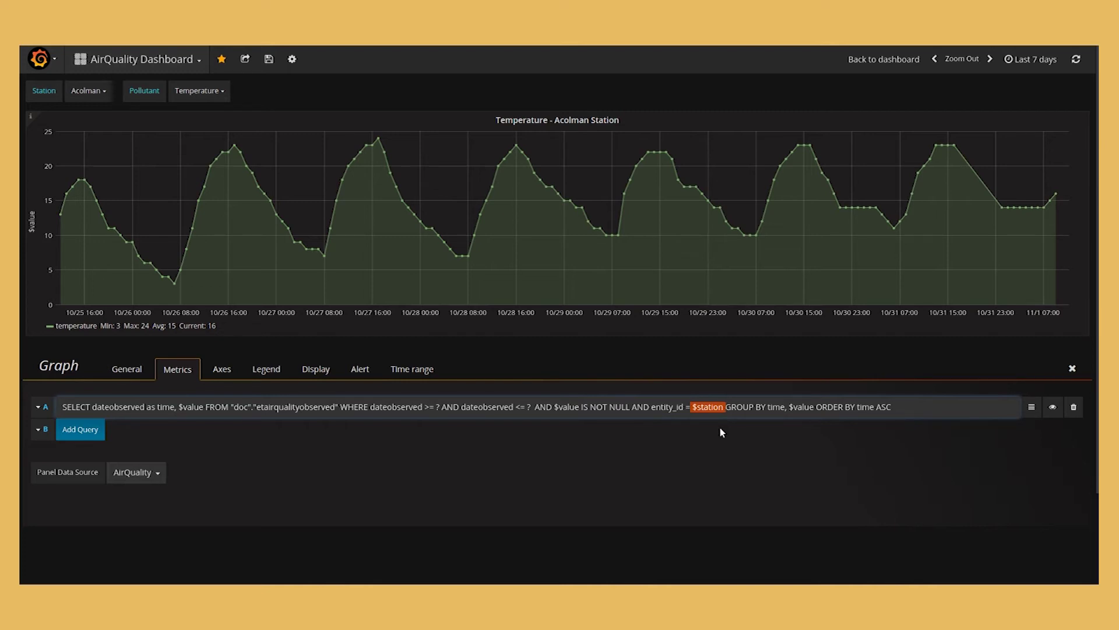
Set the station filter to Ajusco and the pollutant to Relative Humidity to view that graph.
{"action": "left_click", "coordinate": [106, 91]}
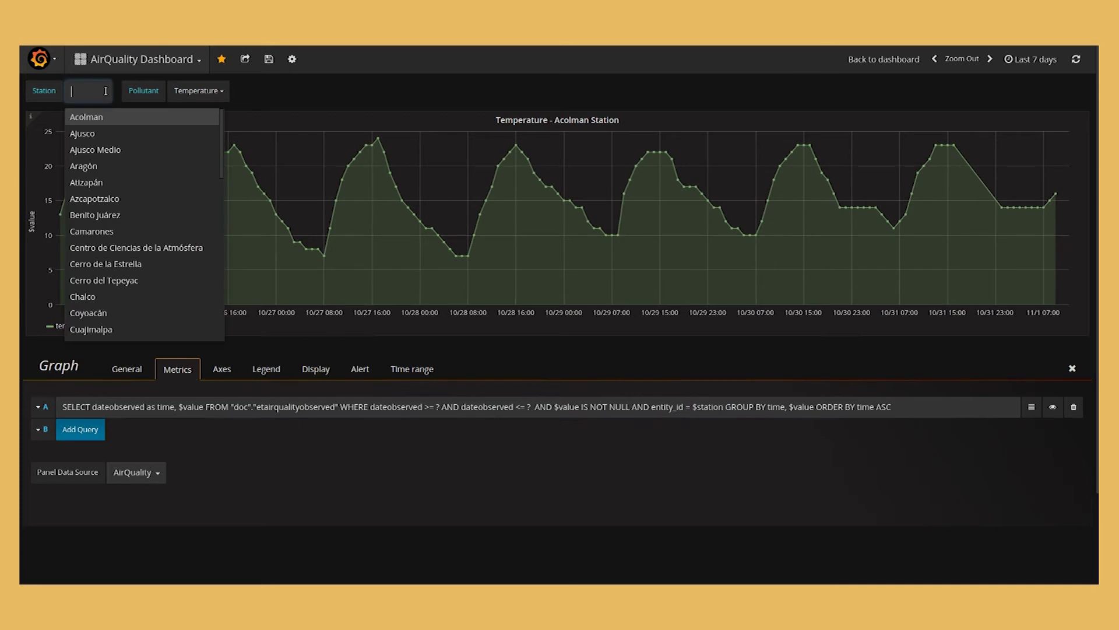
{"action": "left_click", "coordinate": [101, 134]}
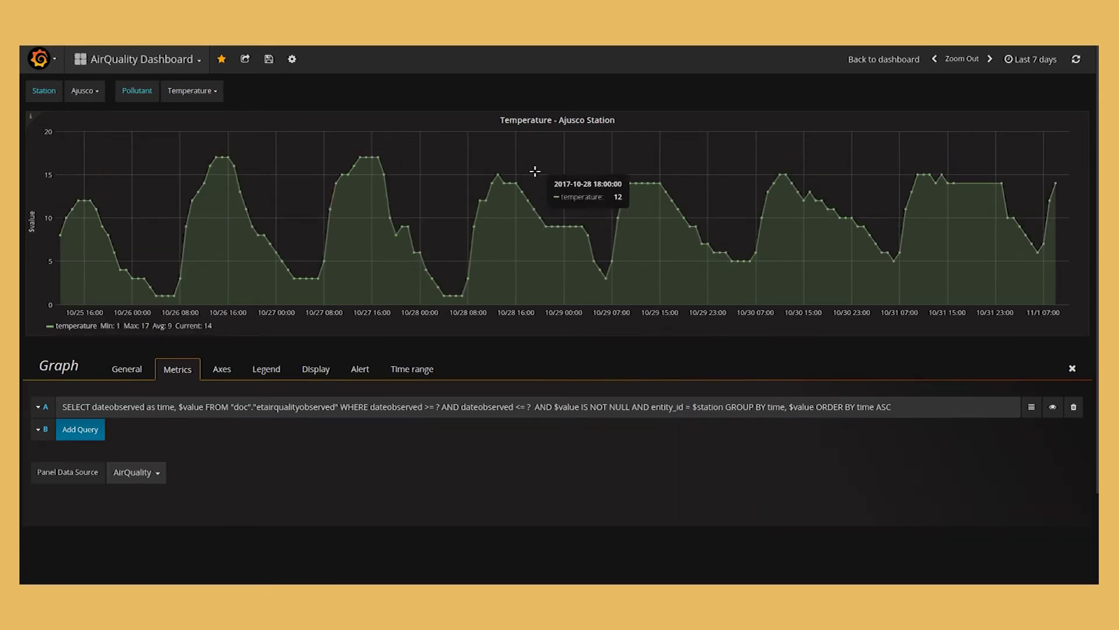
{"action": "left_click", "coordinate": [191, 91]}
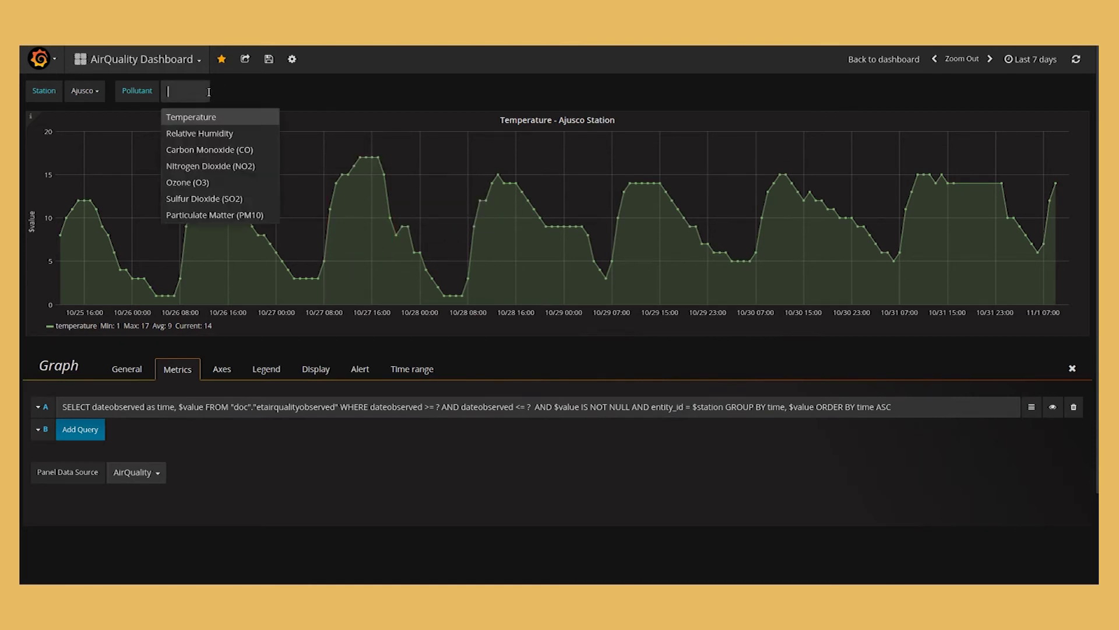
{"action": "left_click", "coordinate": [213, 134]}
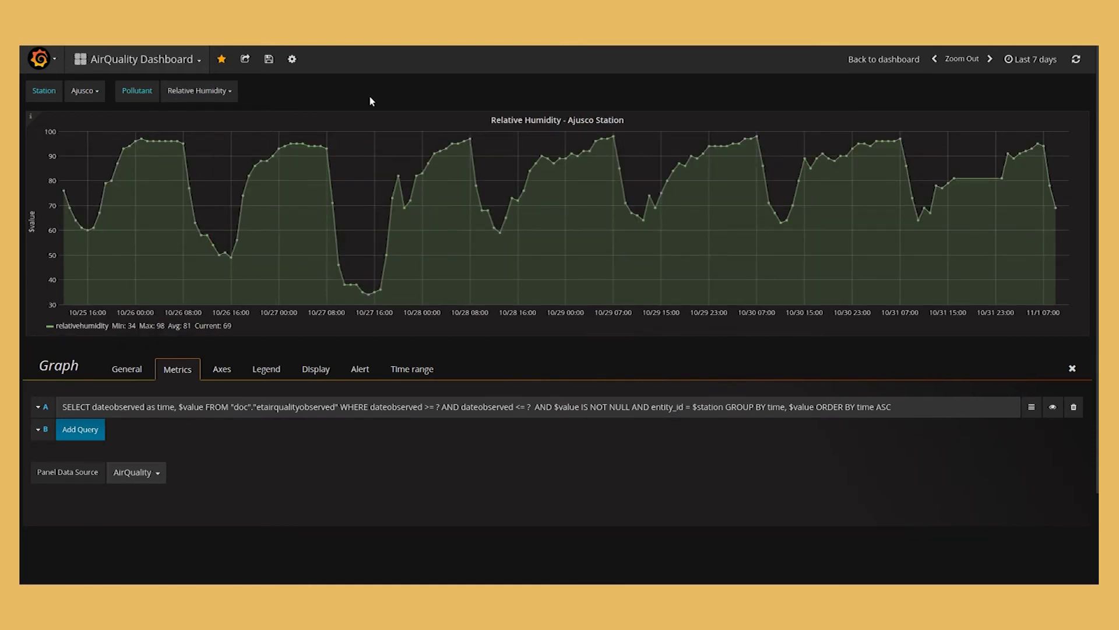
View the Ajusco graph for Carbon Monoxide (CO) and for Sulfur Dioxide (SO2).
{"action": "left_click", "coordinate": [213, 93]}
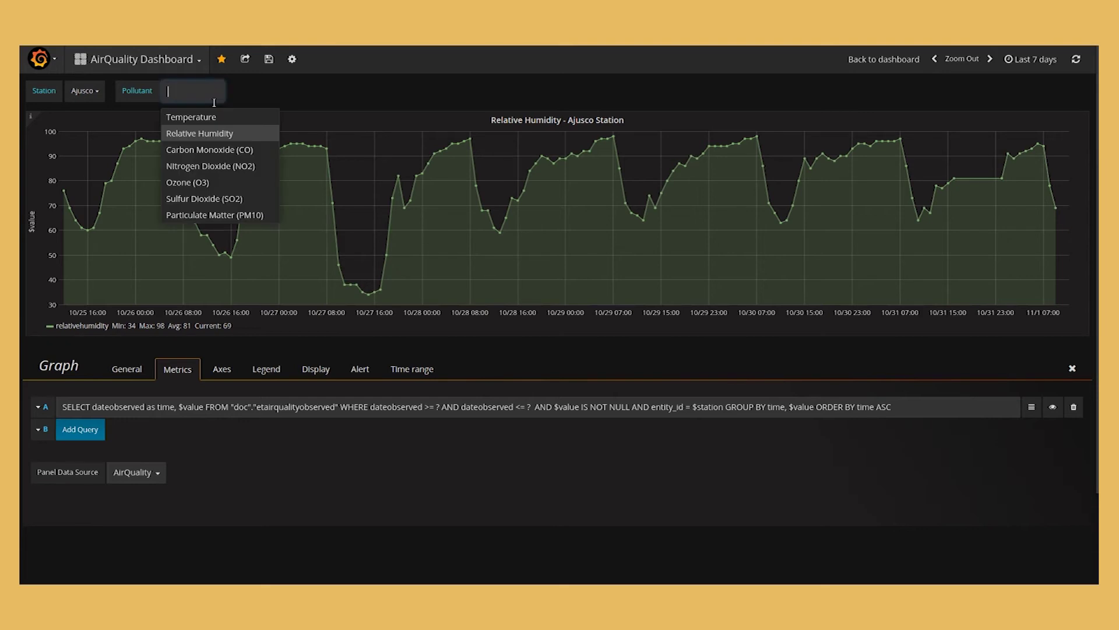
{"action": "left_click", "coordinate": [214, 150]}
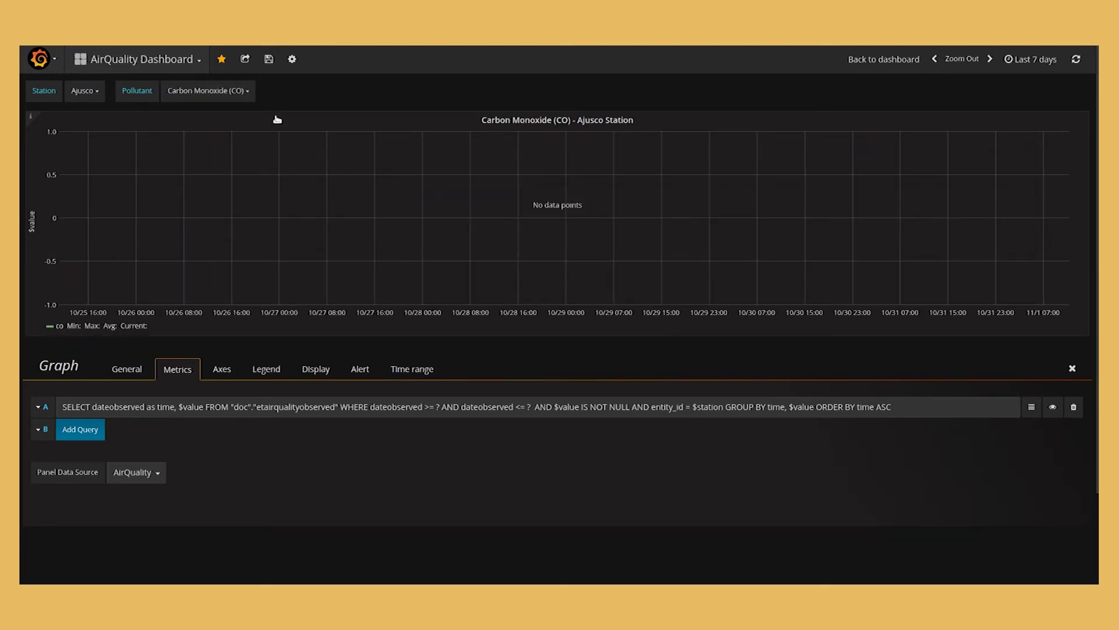
{"action": "left_click", "coordinate": [228, 91]}
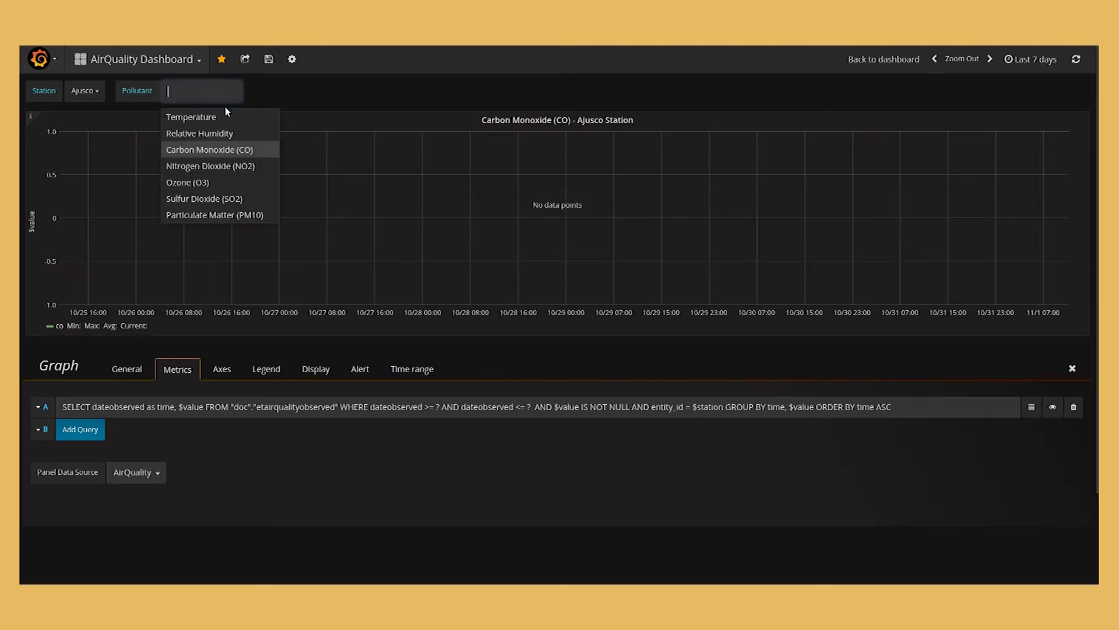
{"action": "left_click", "coordinate": [222, 199]}
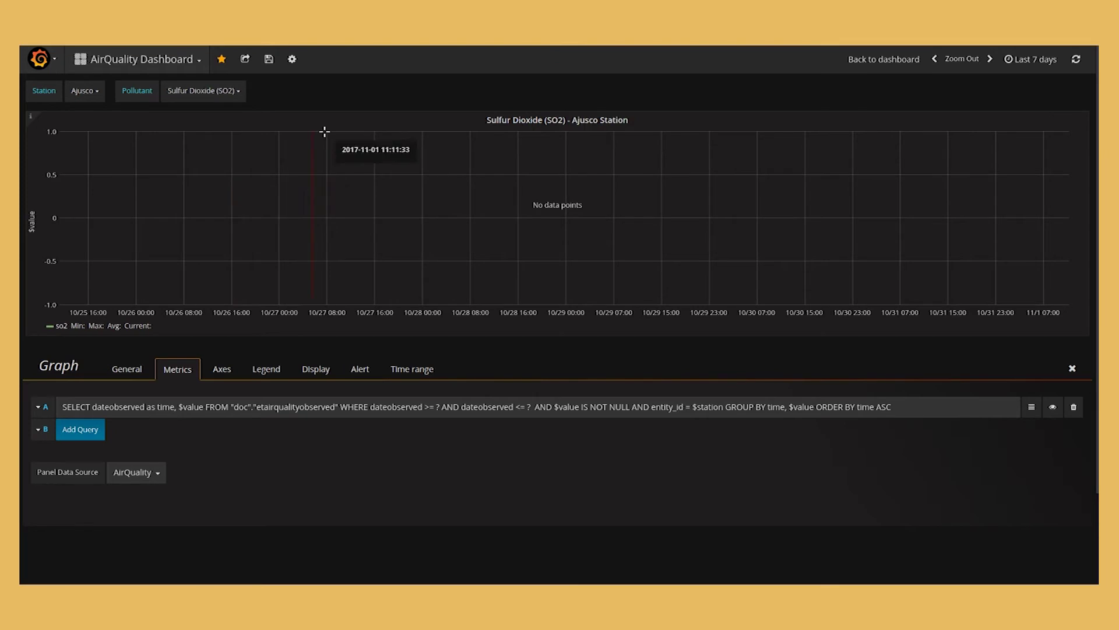
Set the station filter to Tlahuac.
{"action": "left_click", "coordinate": [84, 91]}
{"action": "scroll", "coordinate": [120, 220], "scroll_direction": "down", "scroll_amount": 8}
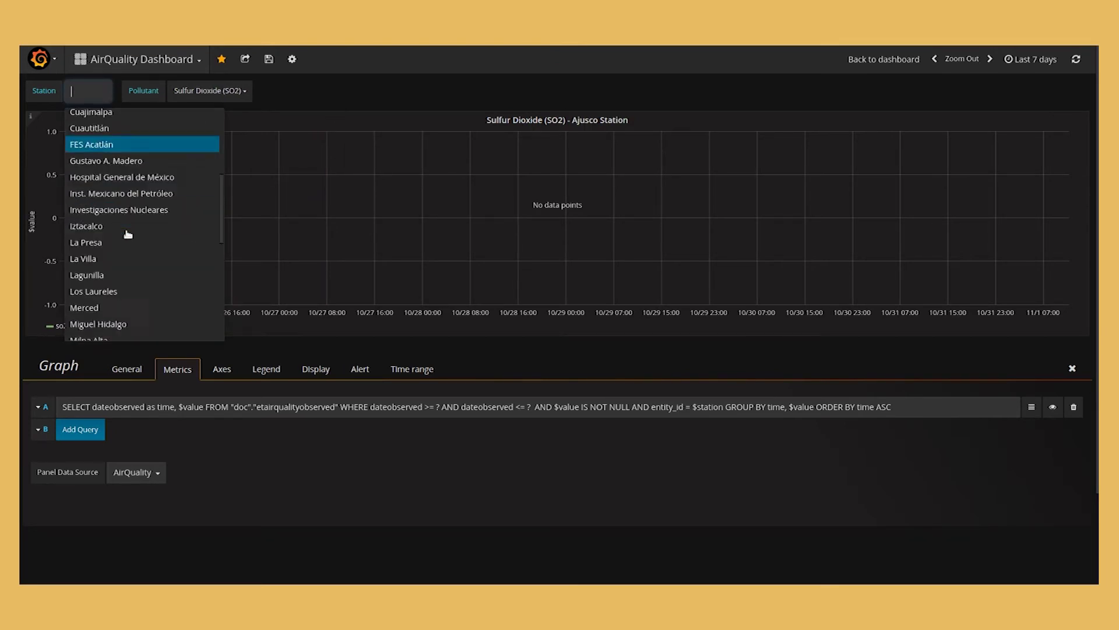
{"action": "scroll", "coordinate": [131, 237], "scroll_direction": "down", "scroll_amount": 2}
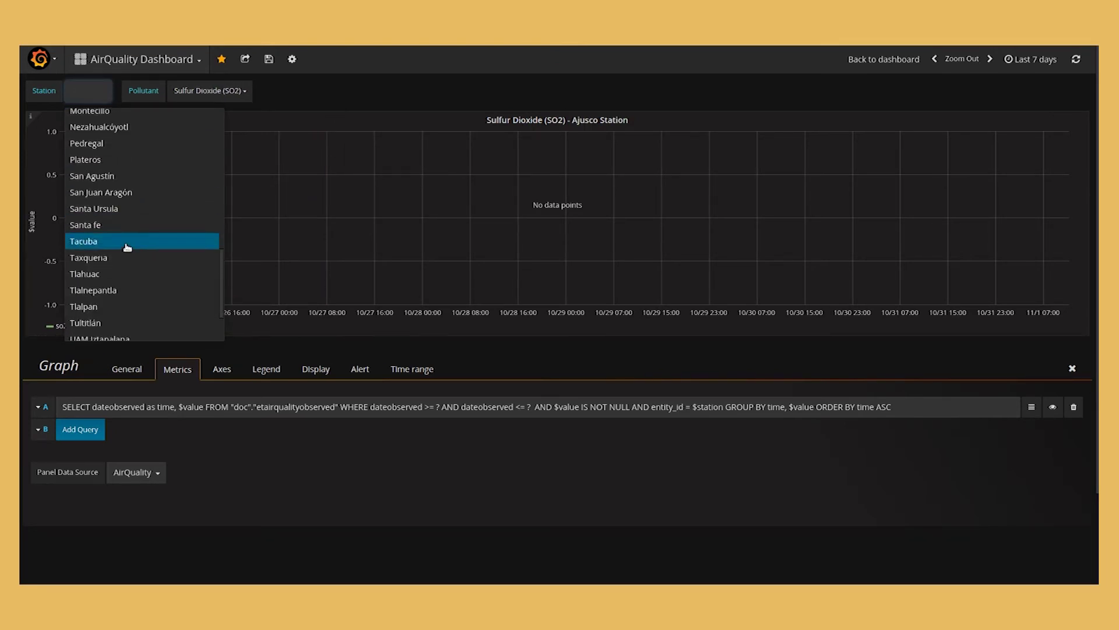
{"action": "left_click", "coordinate": [124, 277]}
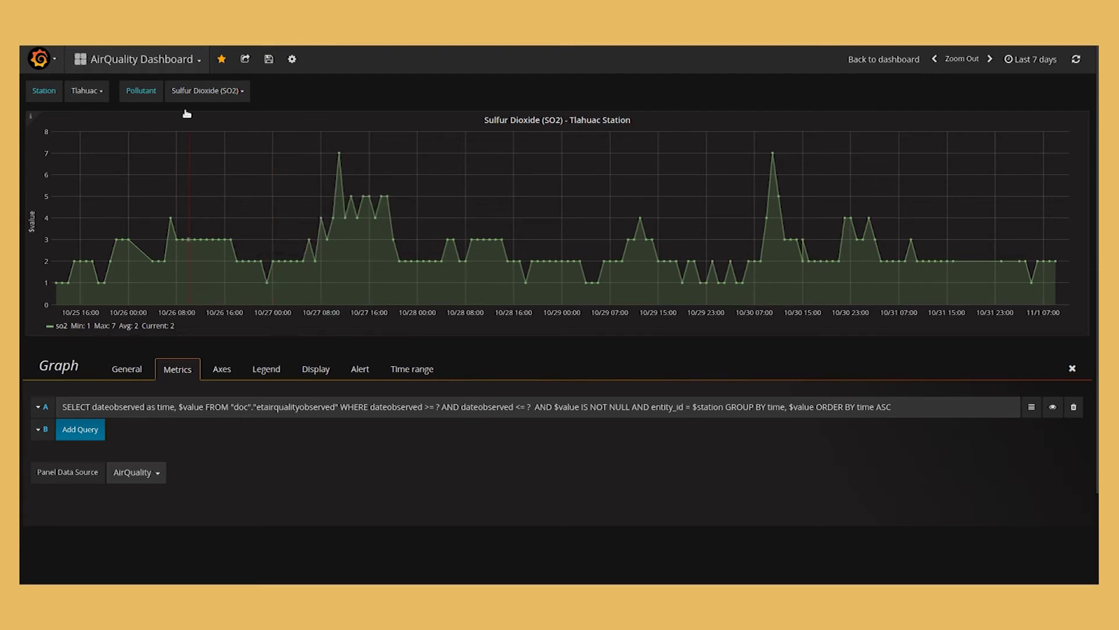
Show the Tlahuac graph for Temperature and switch the pollutant filter to Relative Humidity.
{"action": "left_click", "coordinate": [204, 93]}
{"action": "left_click", "coordinate": [201, 116]}
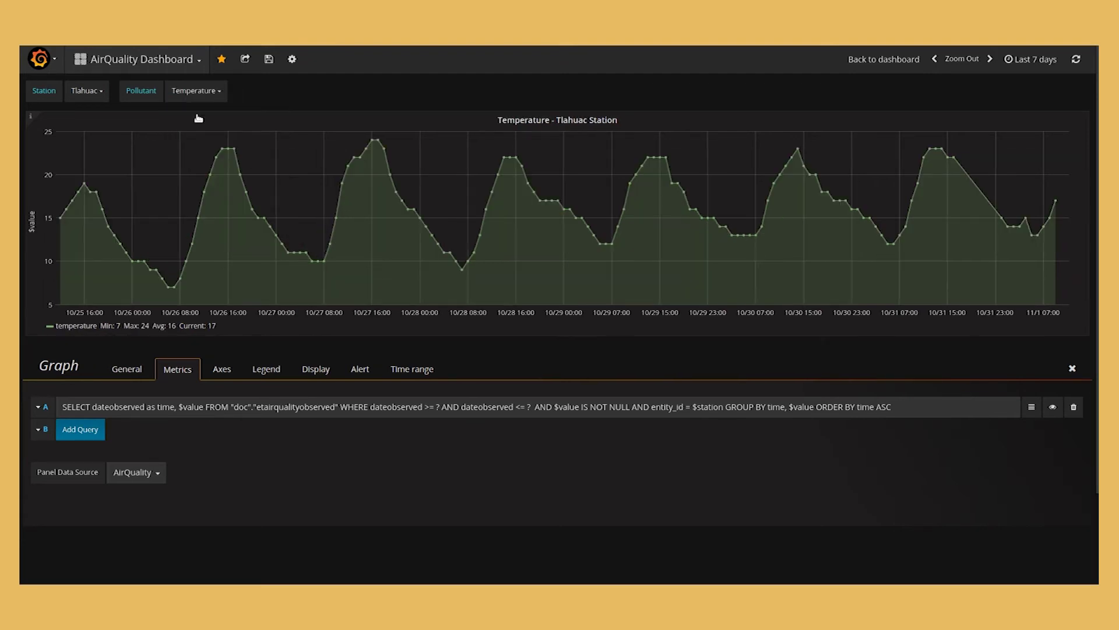
{"action": "left_click", "coordinate": [209, 94]}
{"action": "left_click", "coordinate": [207, 133]}
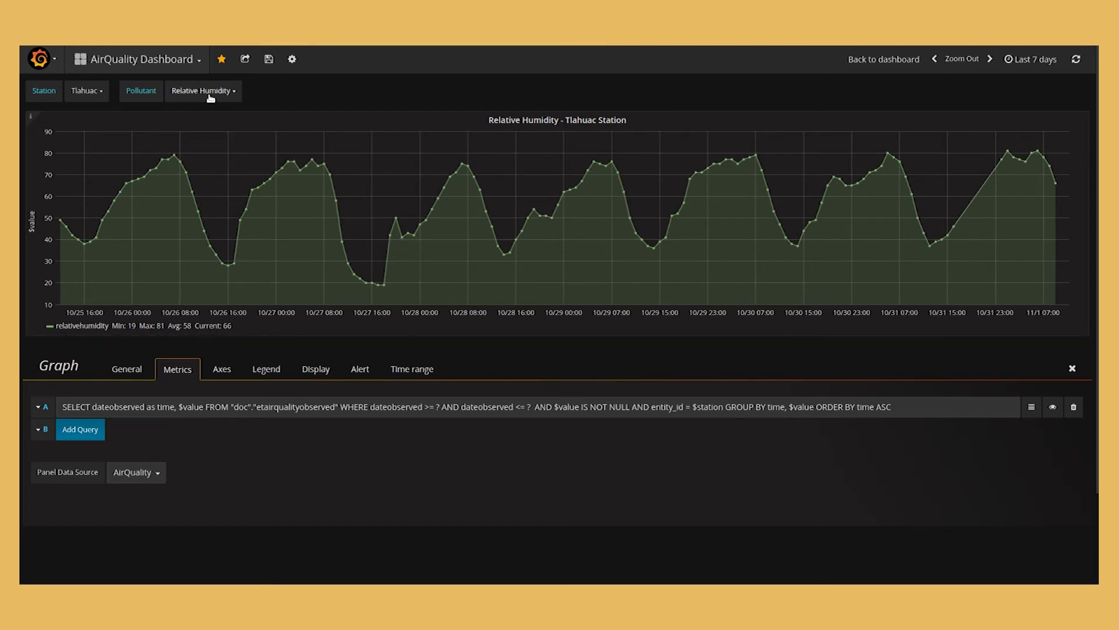
Return to the full dashboard and show only the so2 series in the Overview Pollutants graph.
{"action": "left_click", "coordinate": [873, 62]}
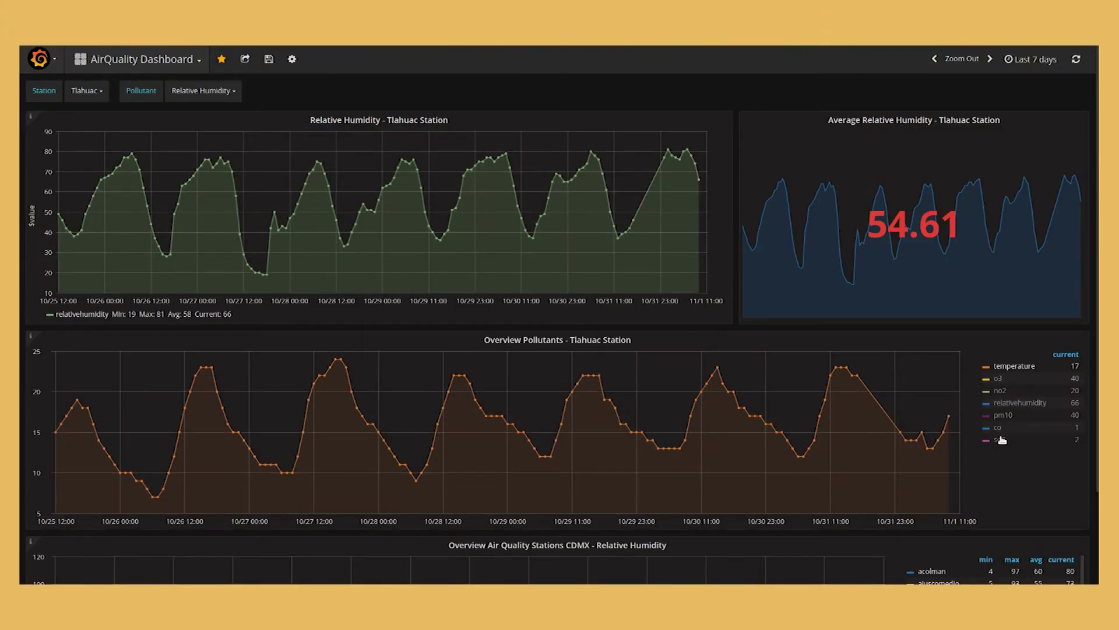
{"action": "left_click", "coordinate": [1000, 440]}
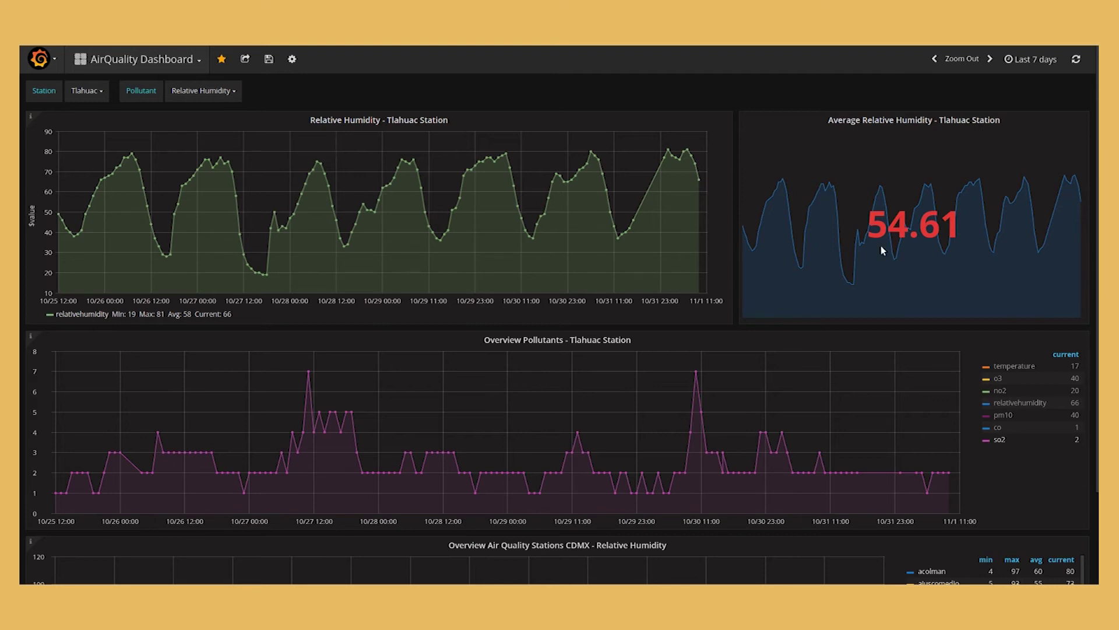
Open the Average Relative Humidity panel for editing and highlight cast($value as float) in its metrics query.
{"action": "left_click", "coordinate": [893, 120]}
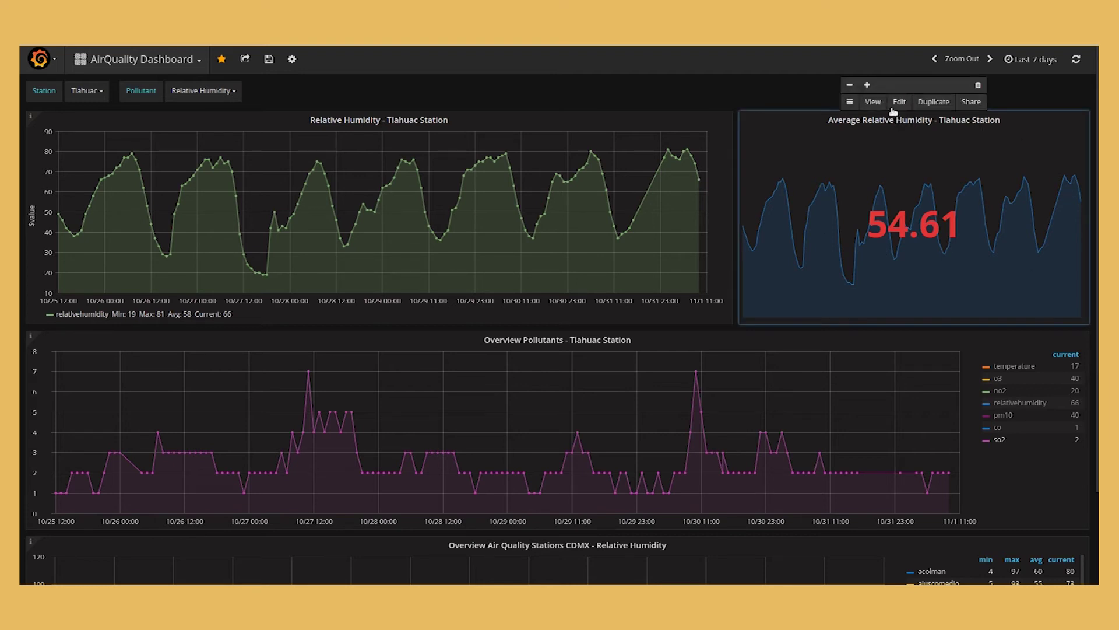
{"action": "left_click", "coordinate": [899, 104]}
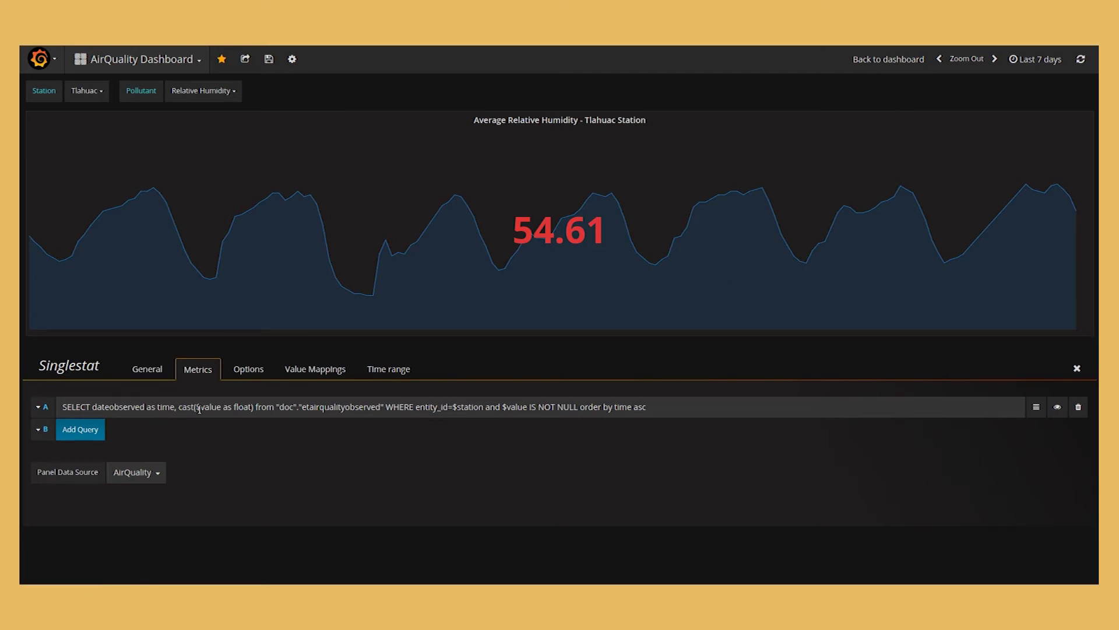
{"action": "left_click_drag", "start_coordinate": [179, 406], "coordinate": [252, 406]}
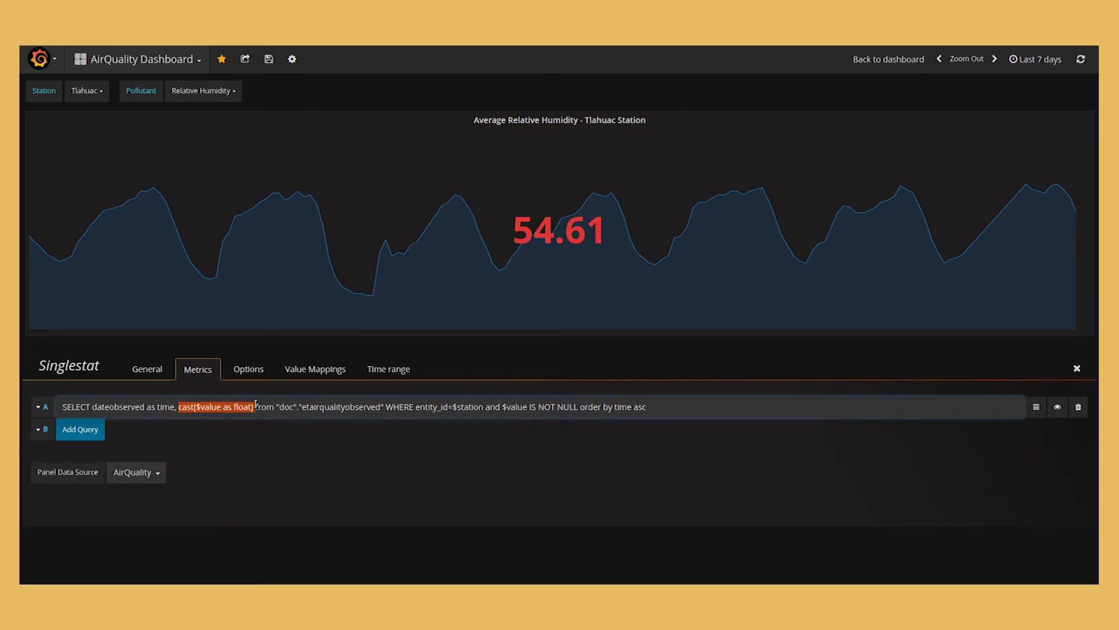
Switch the pollutant filter to Temperature to view the Tlahuac station's average for it.
{"action": "left_click", "coordinate": [197, 90]}
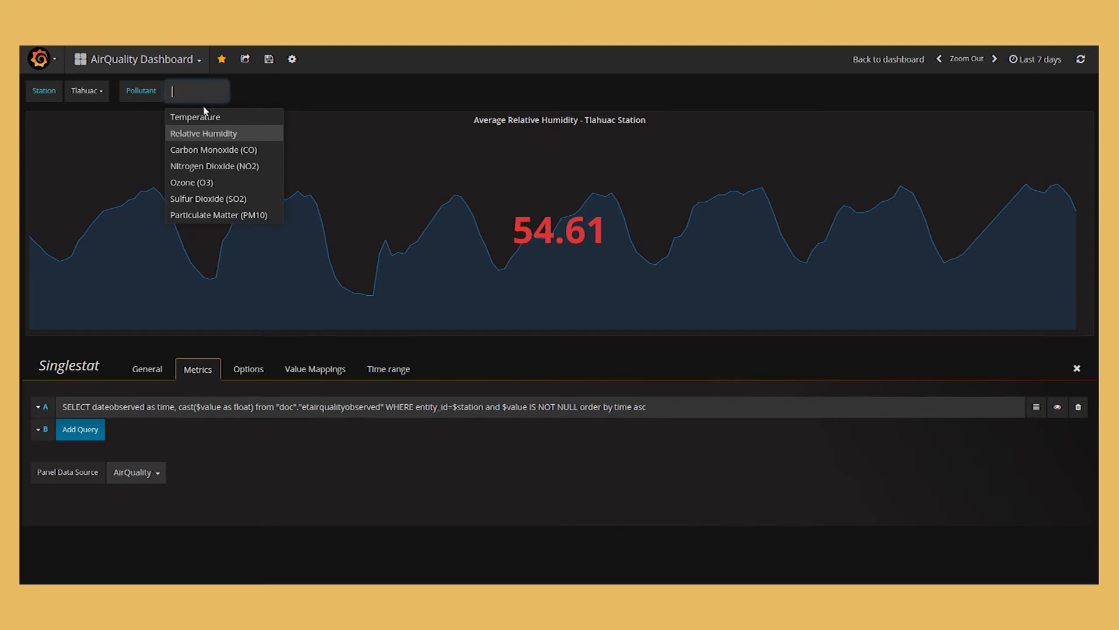
{"action": "left_click", "coordinate": [206, 118]}
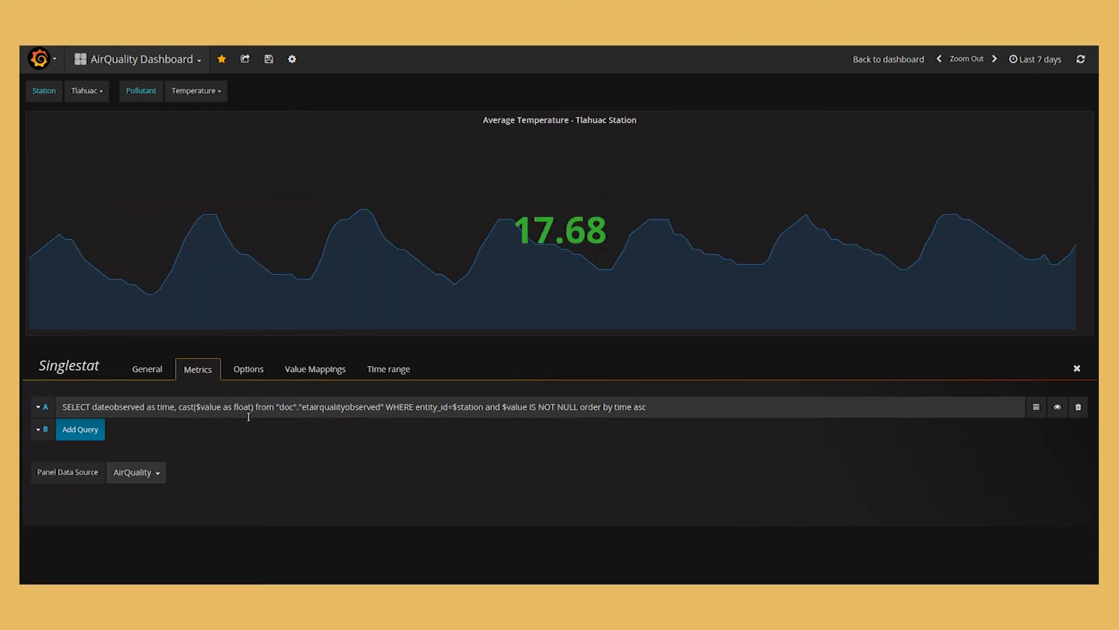